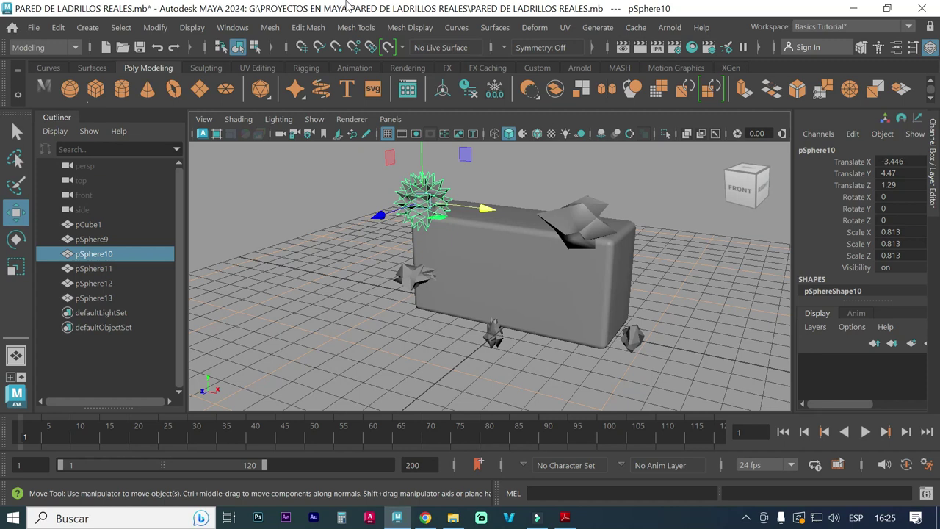
Select the lower-left spiky sphere pSphere11 and nudge it along Z to Translate Z 1.602
left_click(285, 216)
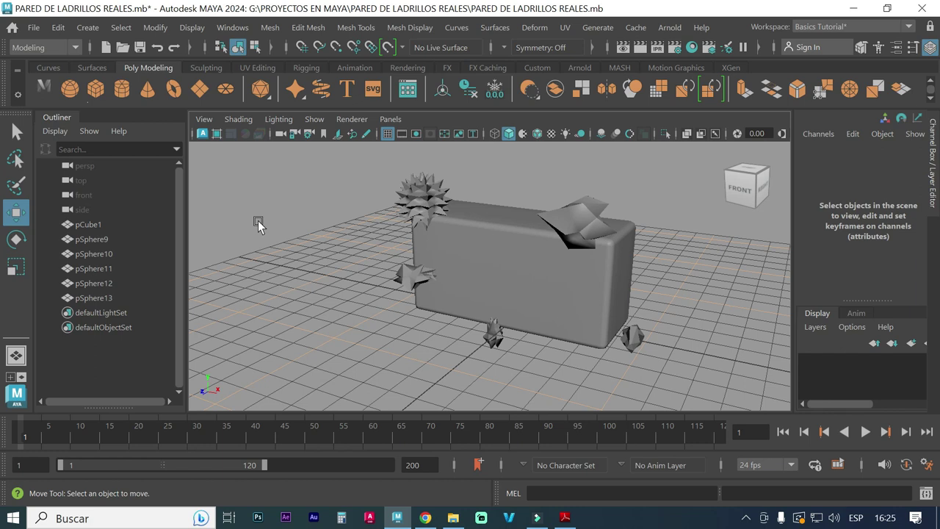
left_click(516, 263)
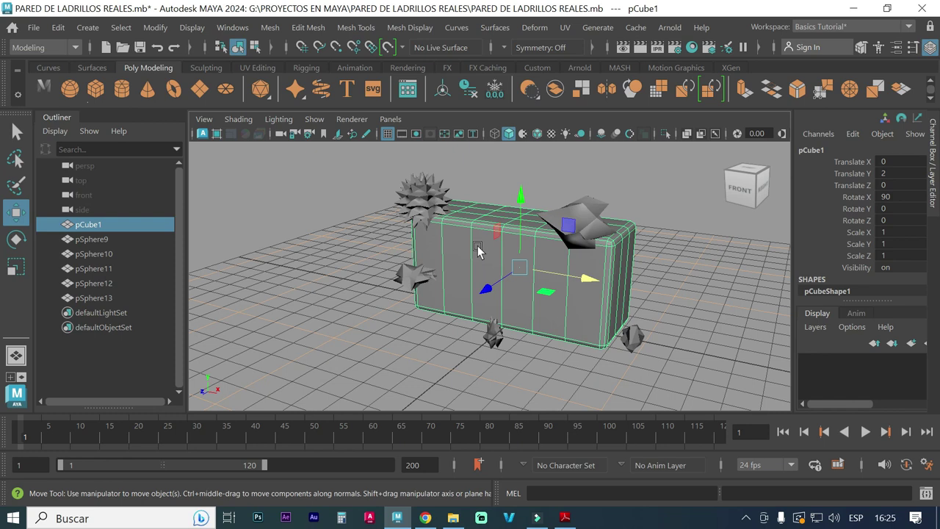
left_click(370, 247)
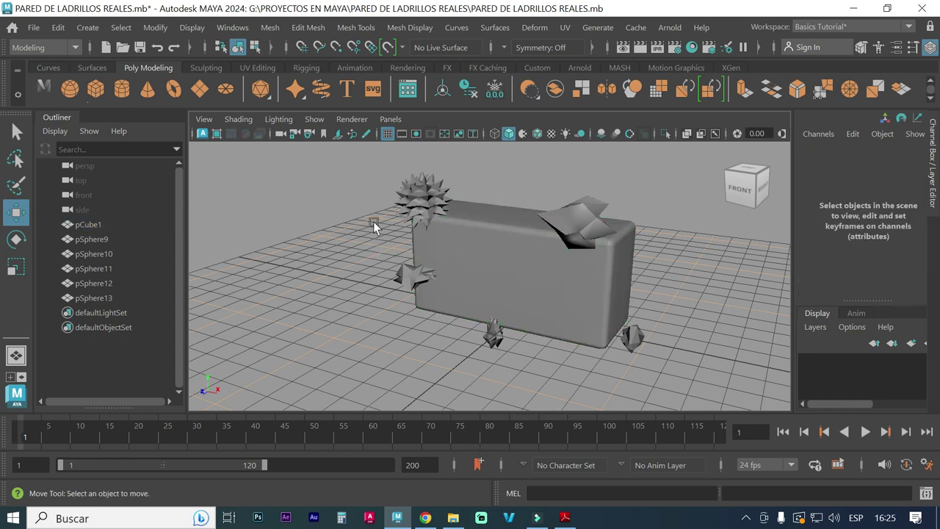
left_click(412, 200)
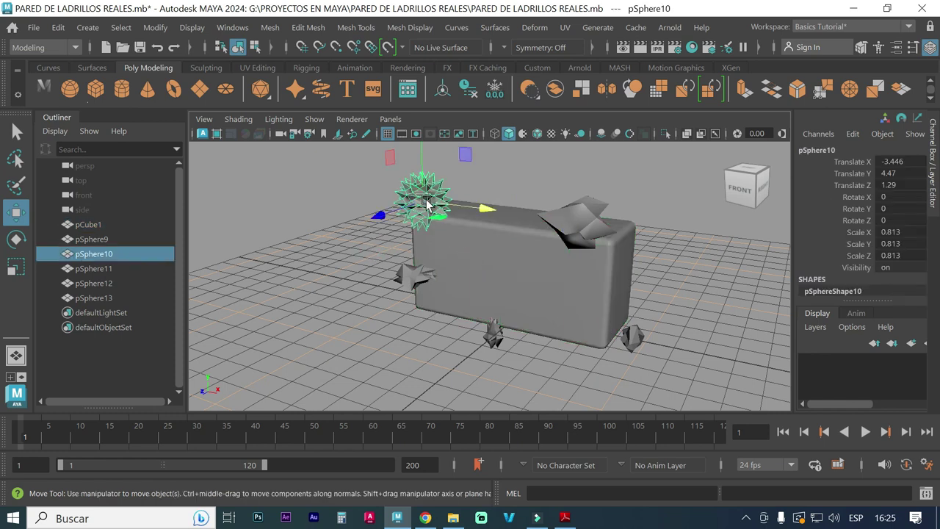
left_click(555, 220)
left_click(413, 275)
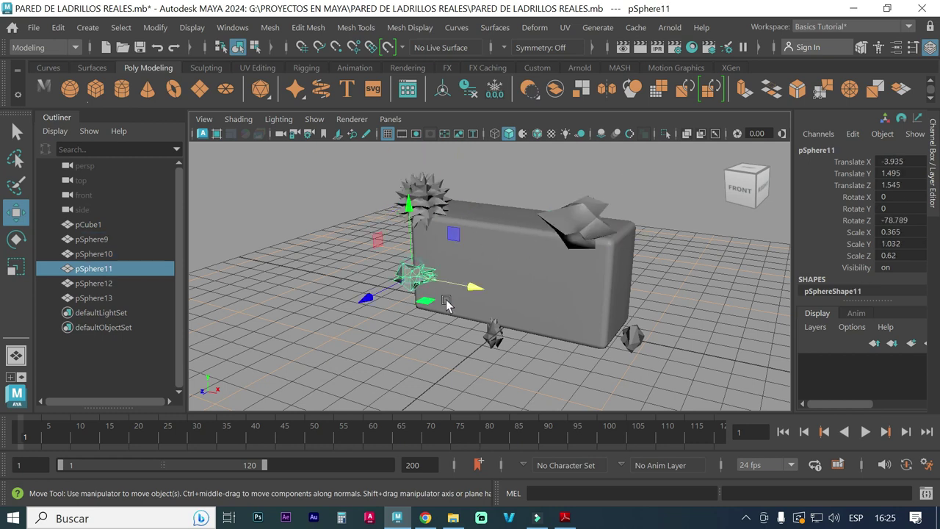
right_click_drag(346, 289, 519, 292, "alt")
mouse_move(519, 292)
left_mouse_down("alt")
mouse_move(447, 300)
mouse_move(502, 304)
left_mouse_up("alt")
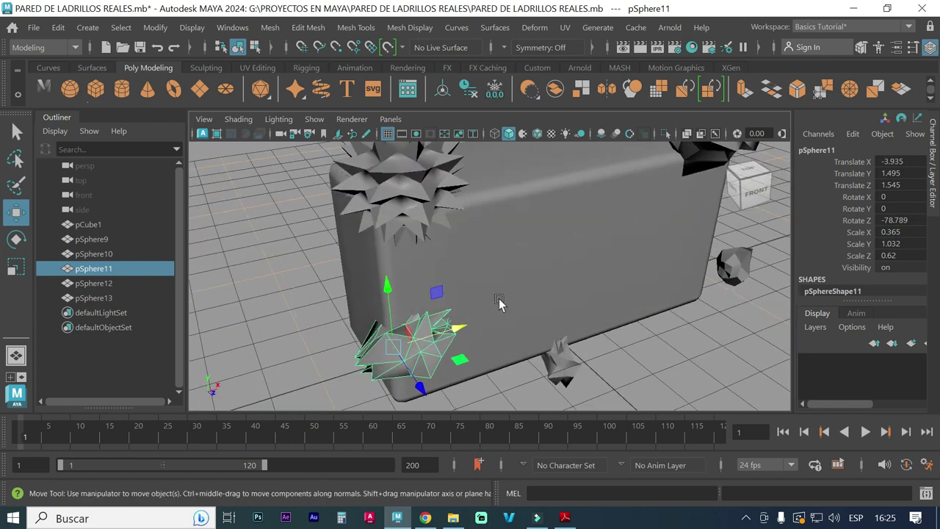
left_click_drag(419, 386, 420, 389)
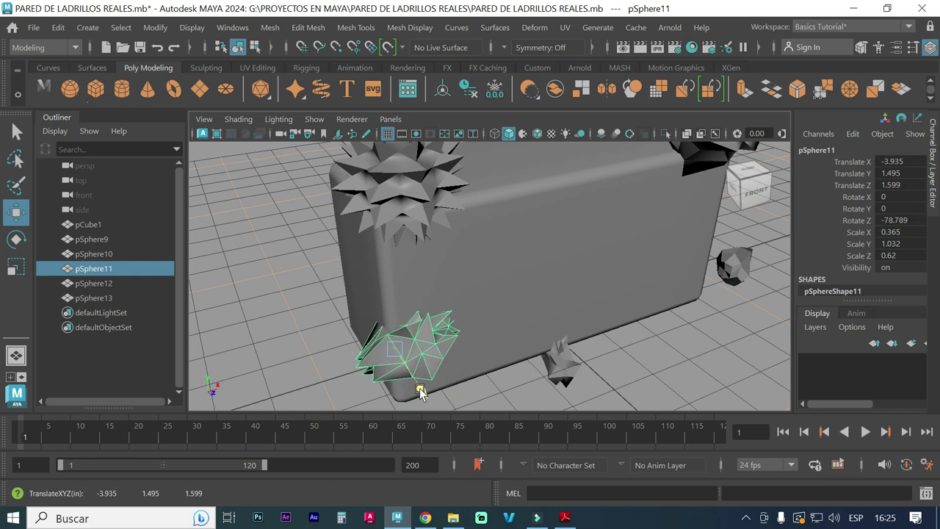
Select the brick pCube1 together with the top-left spiky sphere pSphere10
mouse_move(510, 280)
left_mouse_down("alt")
mouse_move(491, 259)
mouse_move(537, 275)
mouse_move(541, 342)
left_mouse_up("alt")
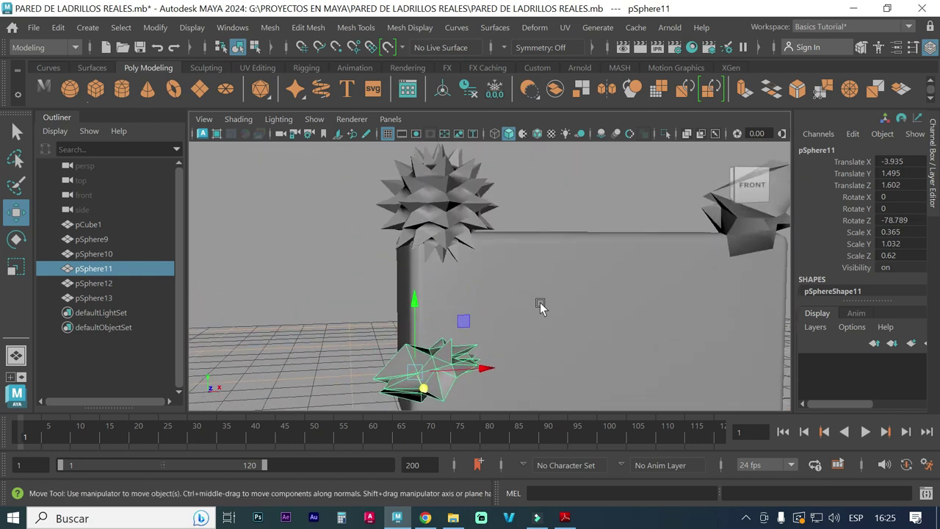
left_click(545, 262)
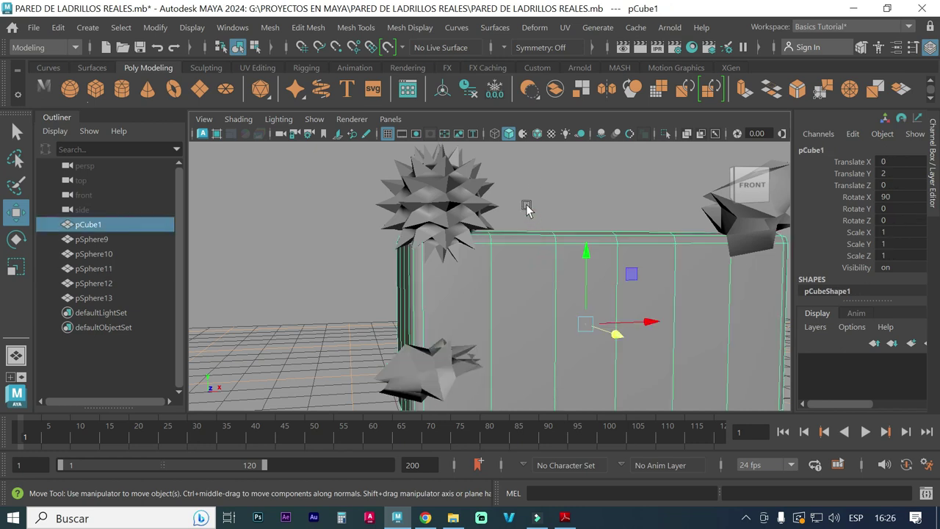
left_click(441, 198, "shift")
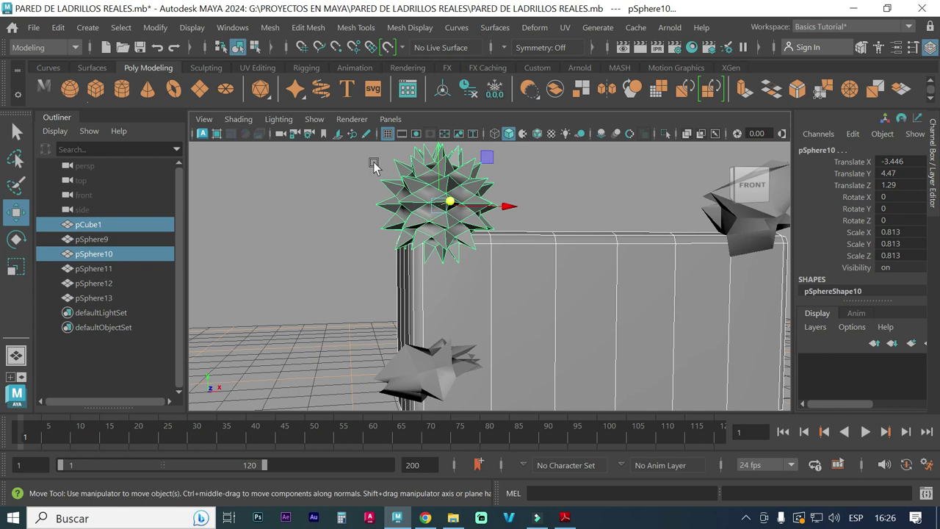
Apply Mesh > Booleans > Difference (A - B) to subtract pSphere10 from pCube1, creating polySurface1
left_click(270, 27)
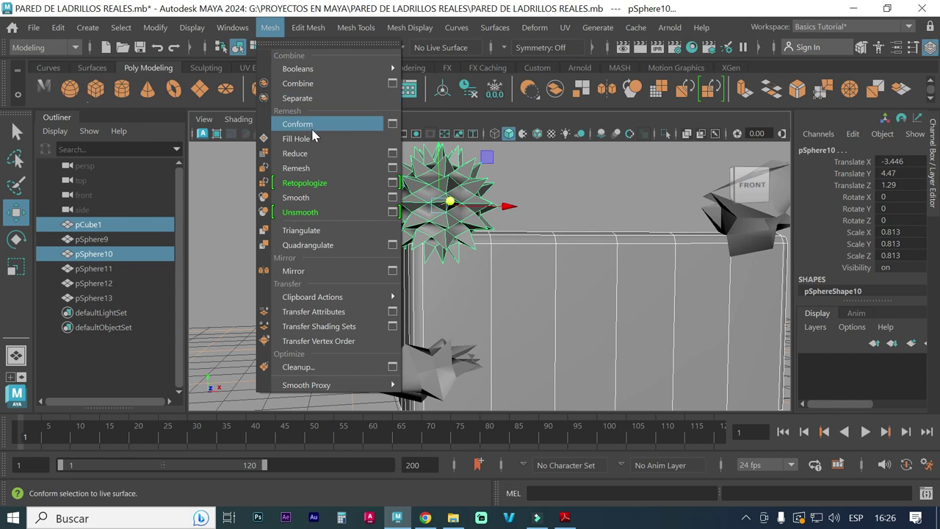
mouse_move(298, 69)
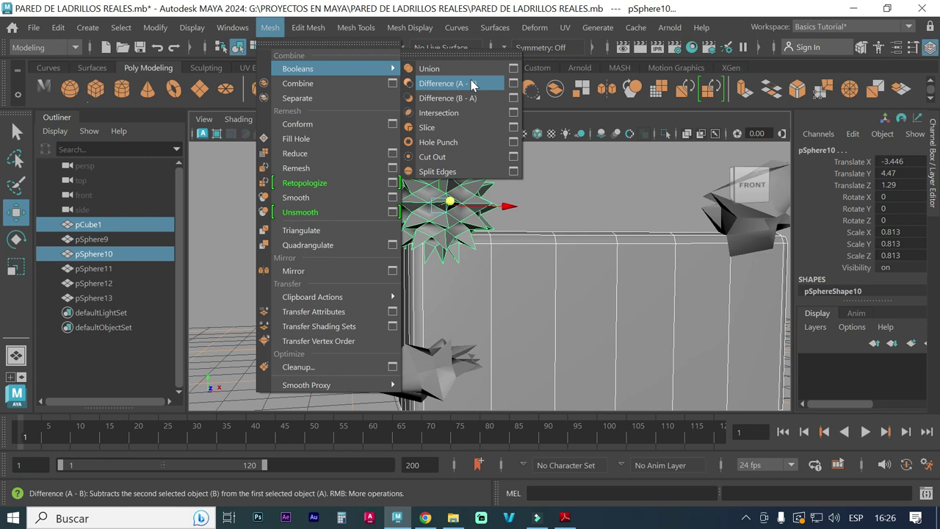
left_click(470, 86)
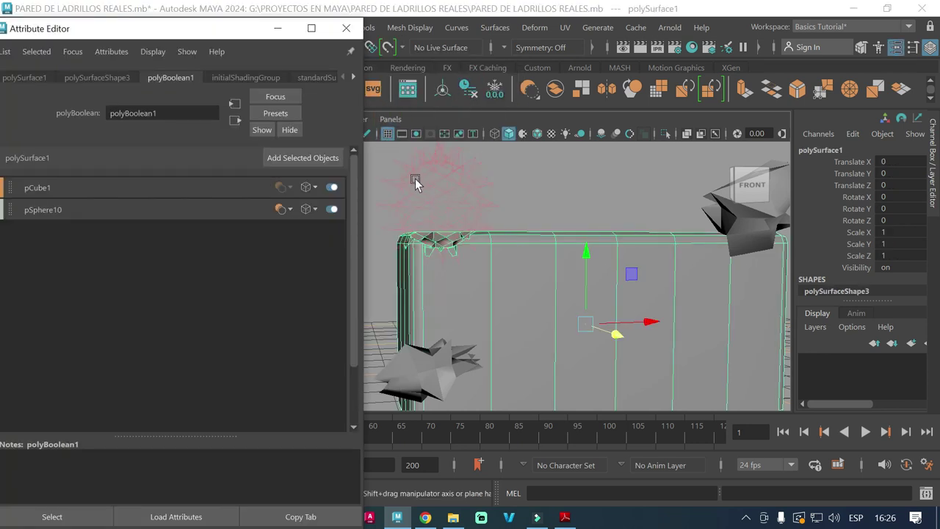
left_click(345, 28)
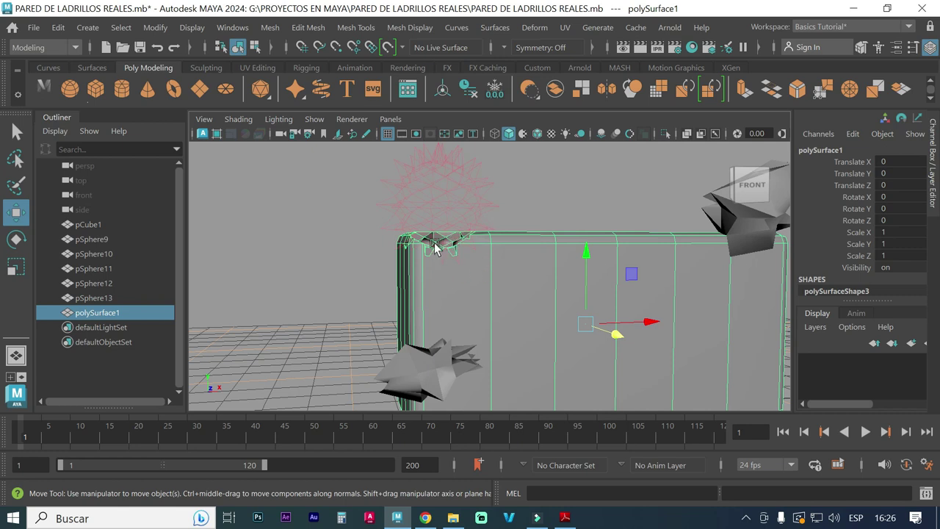
Slide the cutting sphere pSphere10 right along the brick's top edge and inspect the notch
left_click_drag(440, 281, 446, 297, "alt")
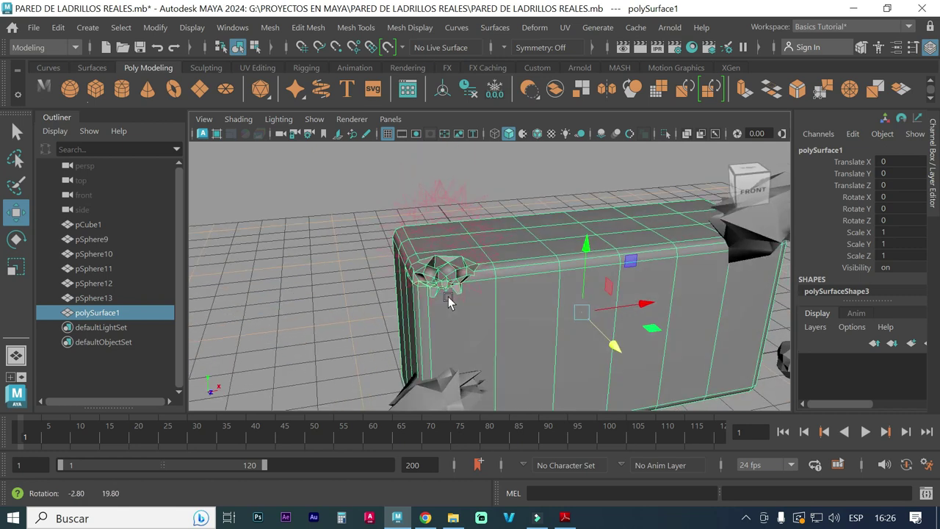
mouse_move(388, 286)
left_mouse_down("alt")
mouse_move(539, 286)
mouse_move(482, 262)
mouse_move(441, 276)
mouse_move(430, 262)
mouse_move(438, 267)
left_mouse_up("alt")
mouse_move(487, 206)
right_mouse_down("alt")
mouse_move(380, 195)
mouse_move(452, 216)
mouse_move(405, 212)
mouse_move(431, 222)
right_mouse_up("alt")
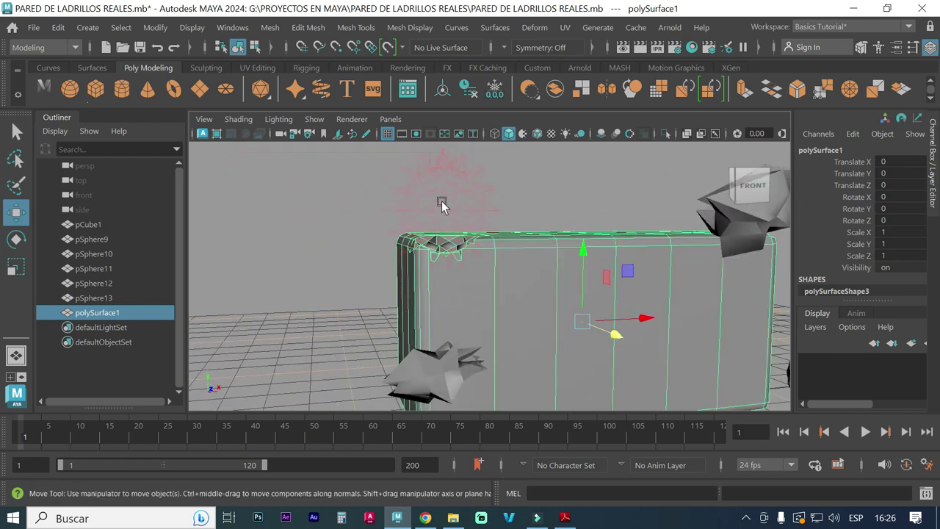
left_click(441, 206)
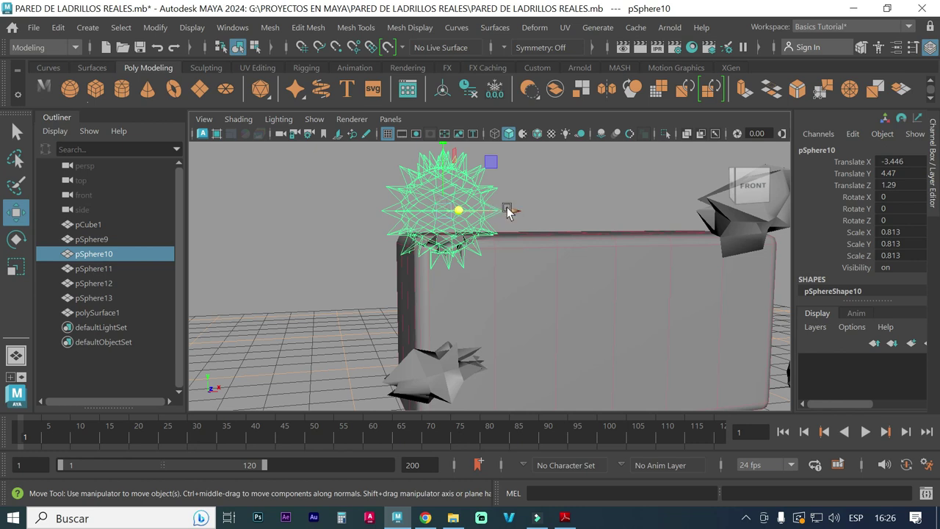
left_click_drag(512, 211, 613, 218)
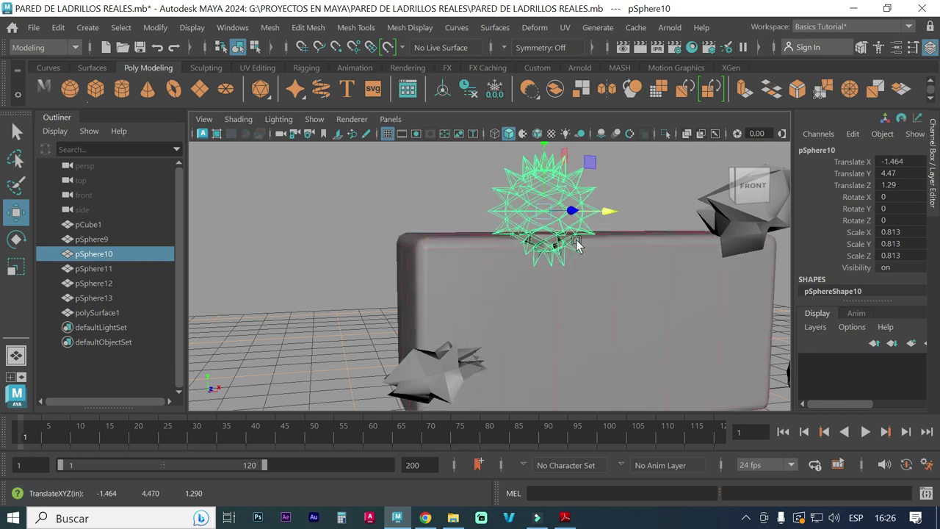
left_click_drag(440, 279, 382, 271, "alt")
right_click_drag(382, 272, 514, 286, "alt")
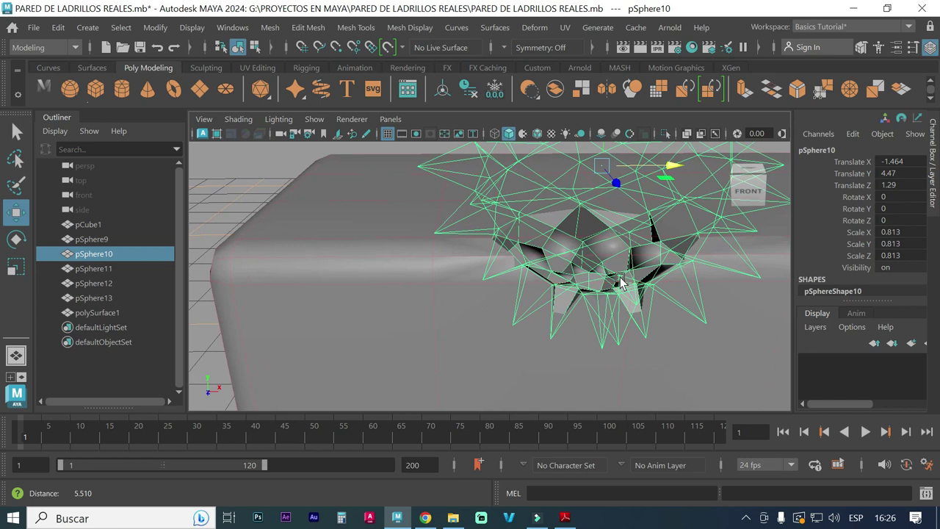
scroll(538, 281, "down", 2)
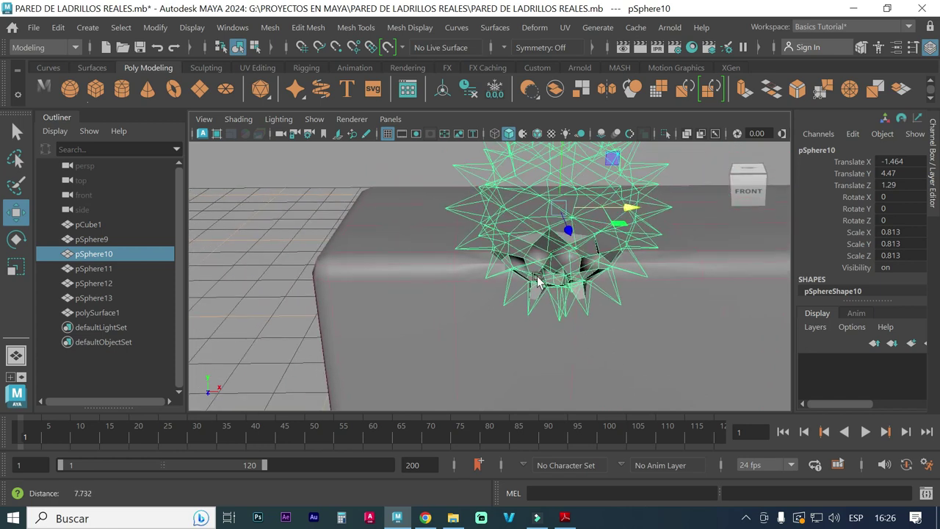
left_click(243, 228)
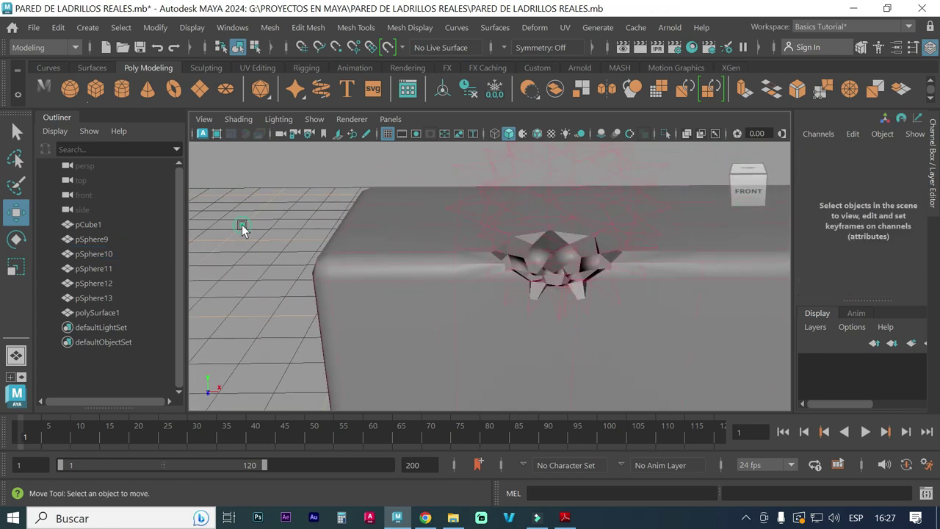
left_click(568, 181)
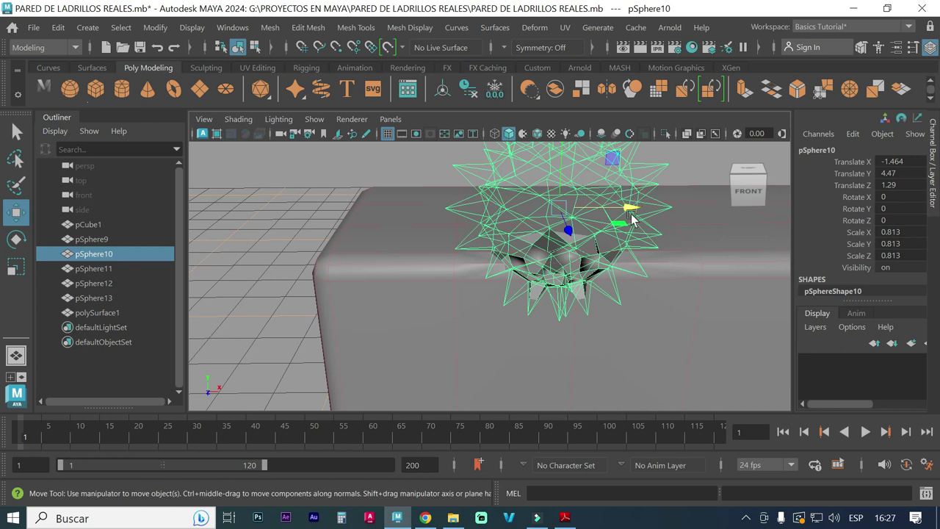
Move pSphere10 left to Translate X -3.752 so it sits over the top-left corner
key("ctrl+z")
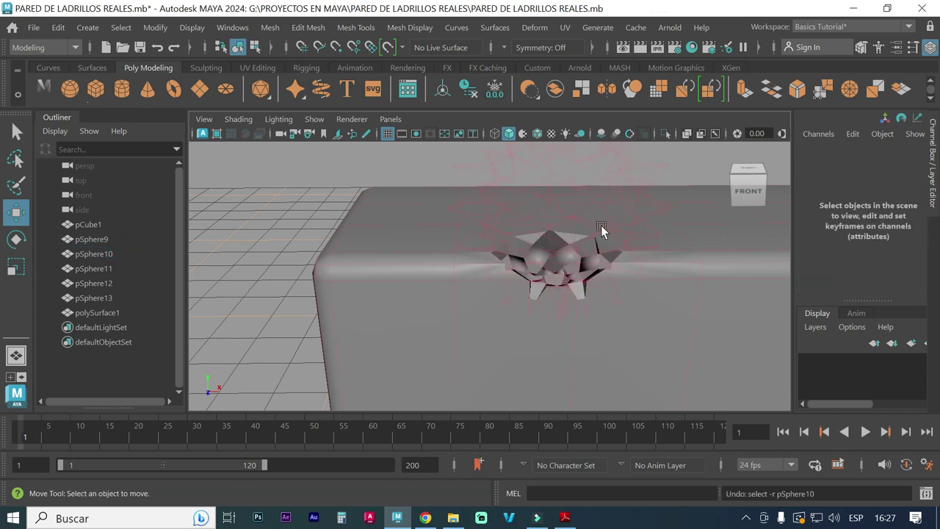
key("ctrl+z")
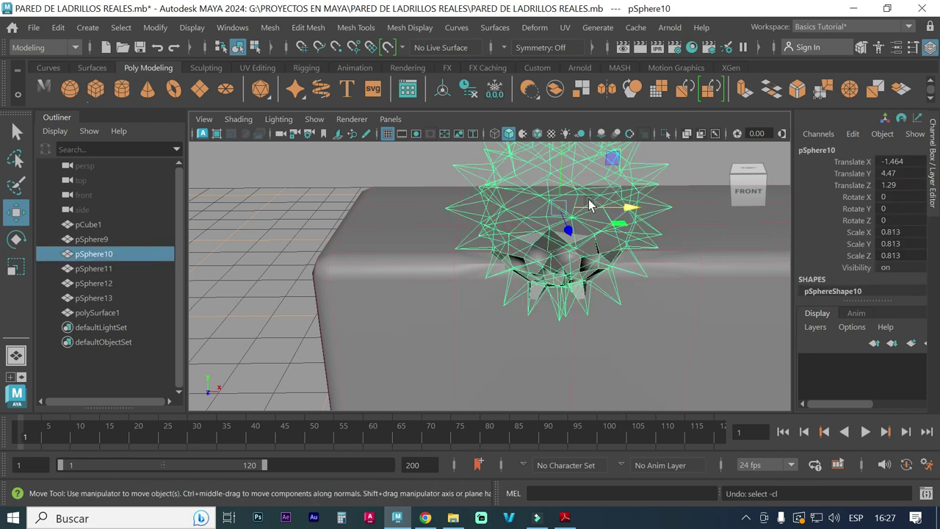
left_click_drag(631, 211, 416, 208)
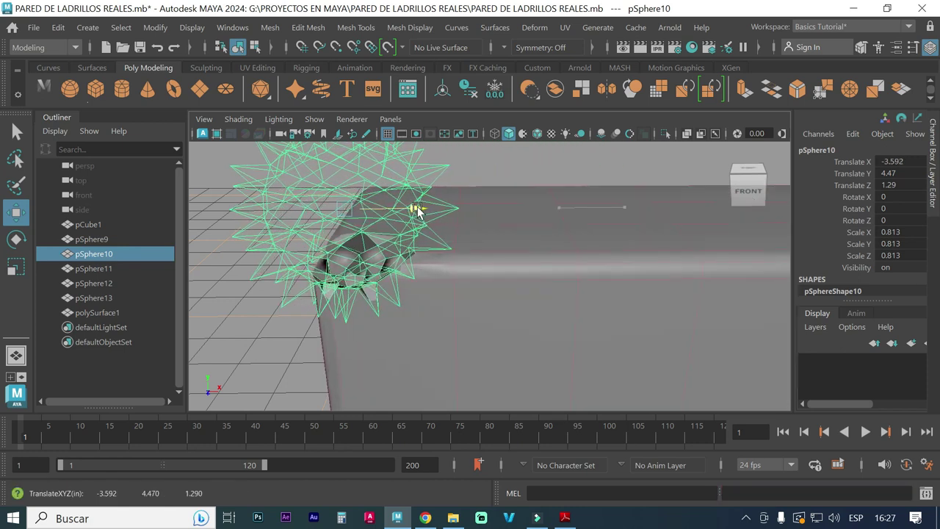
left_click_drag(416, 209, 403, 210)
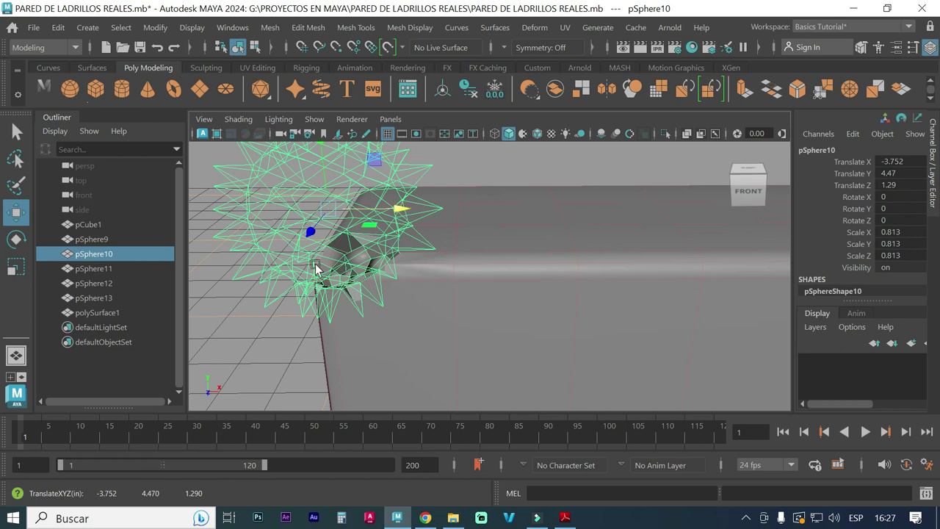
left_click(270, 322)
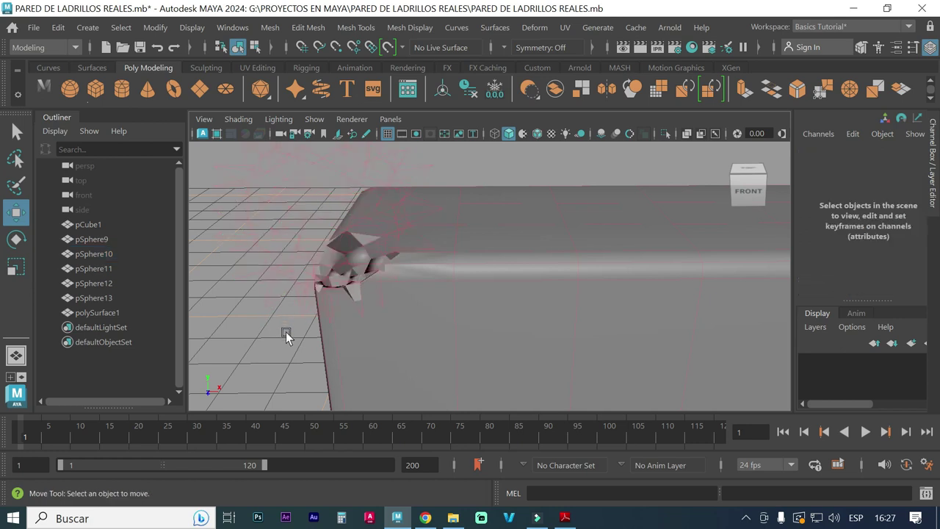
left_click_drag(286, 331, 287, 315, "alt")
mouse_move(447, 309)
right_mouse_down("alt")
mouse_move(452, 274)
mouse_move(470, 293)
mouse_move(387, 321)
right_mouse_up("alt")
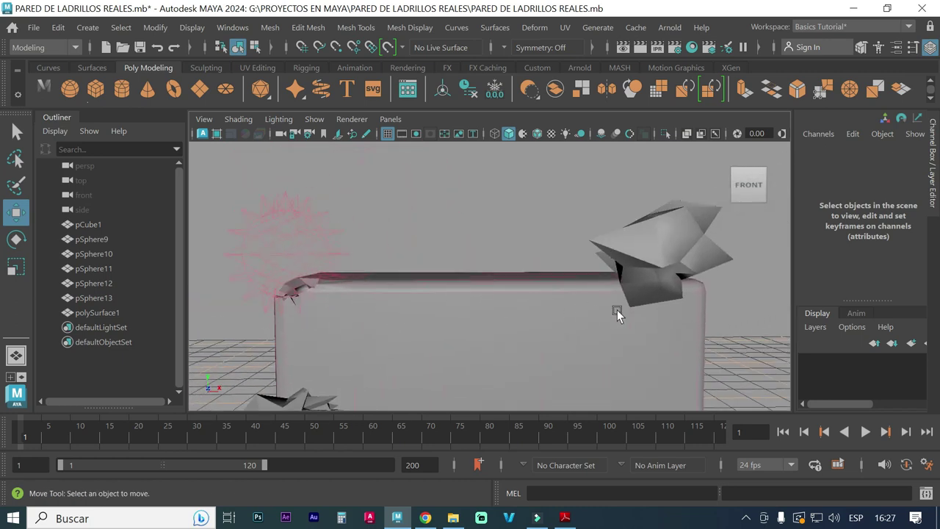
Subtract pSphere9 from polySurface1 with a Difference boolean, chipping the brick's top-right corner
left_click(579, 305)
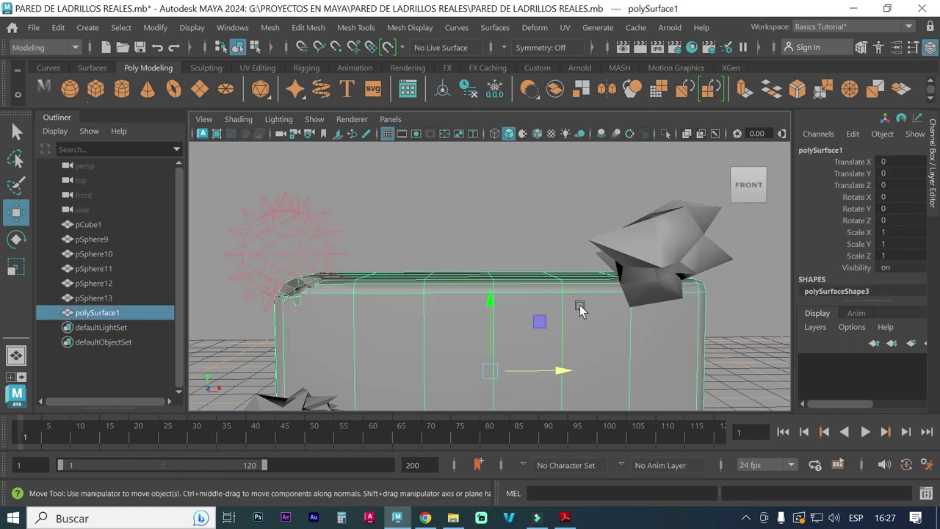
left_click(659, 233, "shift")
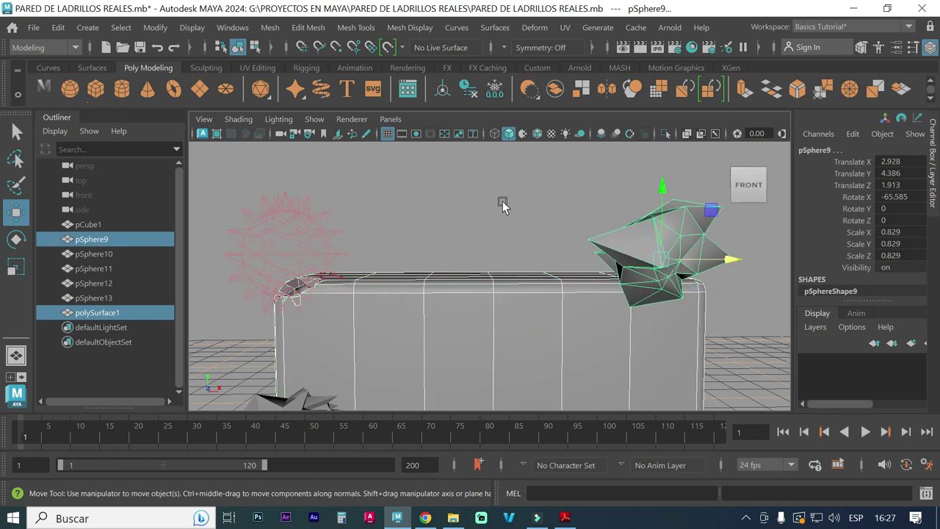
left_click(270, 27)
mouse_move(297, 69)
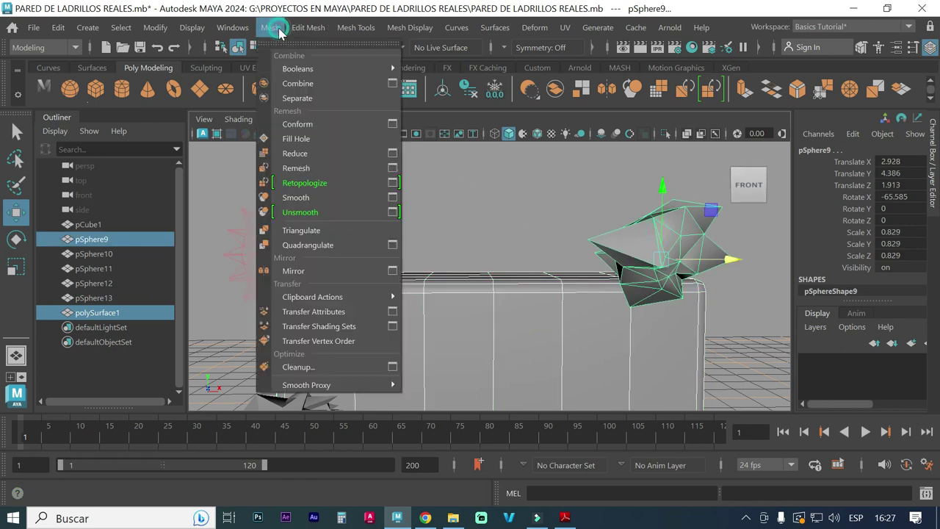
left_click(446, 83)
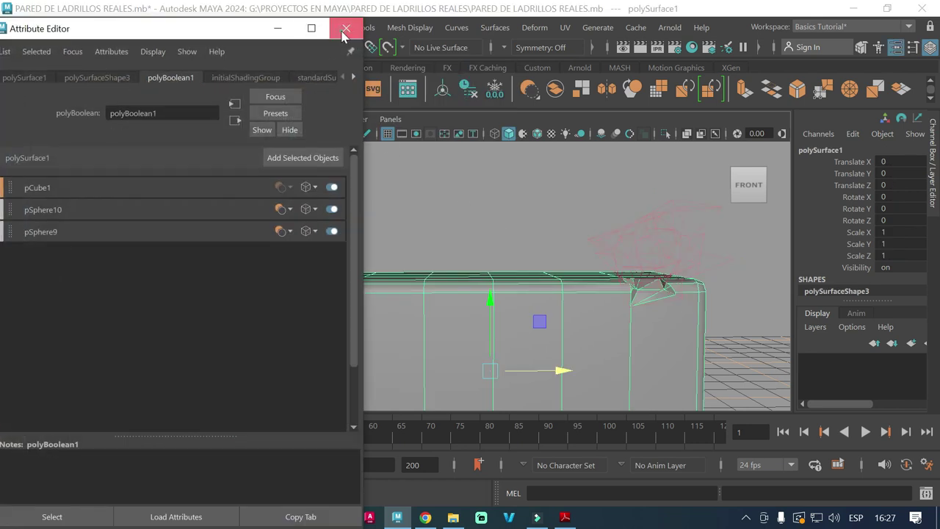
left_click(339, 31)
left_click(473, 211)
mouse_move(429, 243)
left_mouse_down("alt")
mouse_move(479, 269)
mouse_move(443, 275)
left_mouse_up("alt")
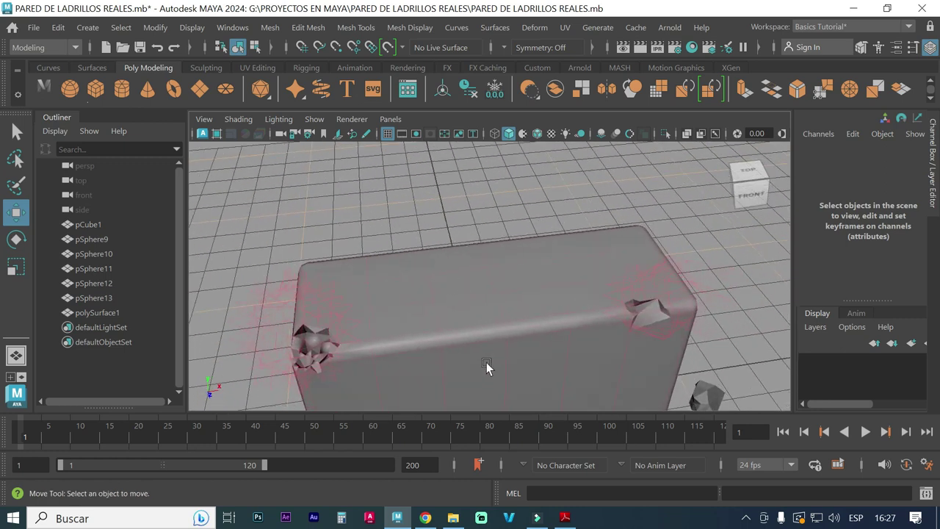
Frame the chipped brick in a front view and select polySurface1
mouse_move(481, 350)
left_mouse_down("alt")
mouse_move(457, 235)
mouse_move(478, 231)
left_mouse_up("alt")
right_click_drag(478, 231, 430, 216, "alt")
mouse_move(538, 295)
left_mouse_down("alt")
mouse_move(510, 289)
mouse_move(500, 263)
left_mouse_up("alt")
middle_click_drag(503, 262, 528, 283, "alt")
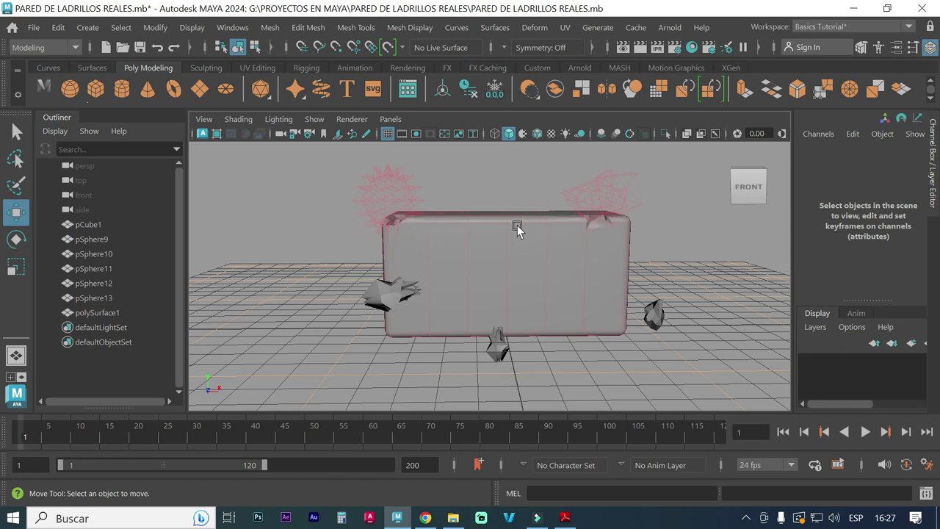
left_click(504, 258)
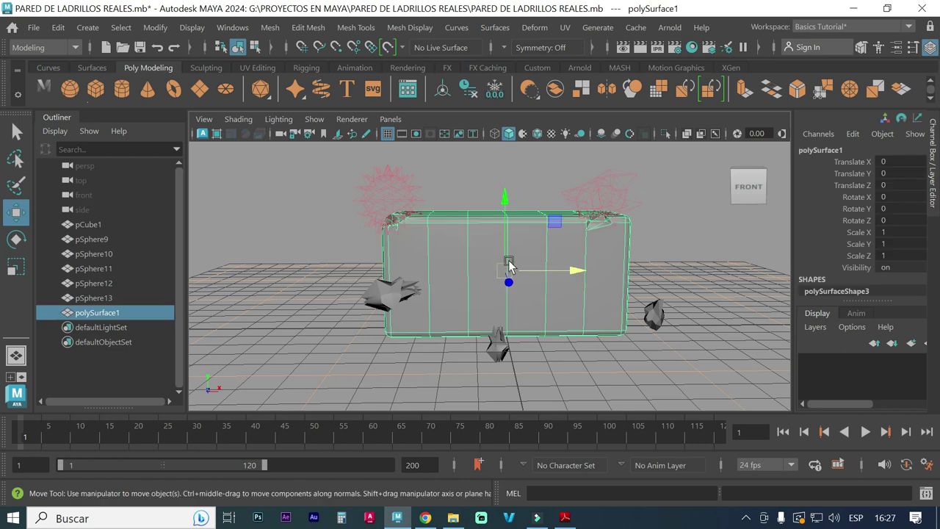
Duplicate polySurface1 and move the copy polySurface2 to Translate Z 7.458
key("ctrl+d")
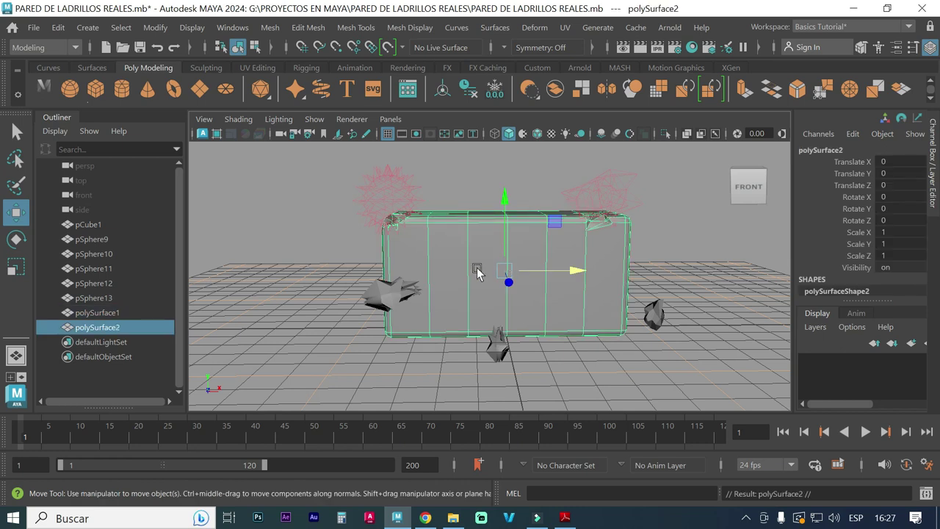
left_click_drag(449, 287, 565, 279, "alt")
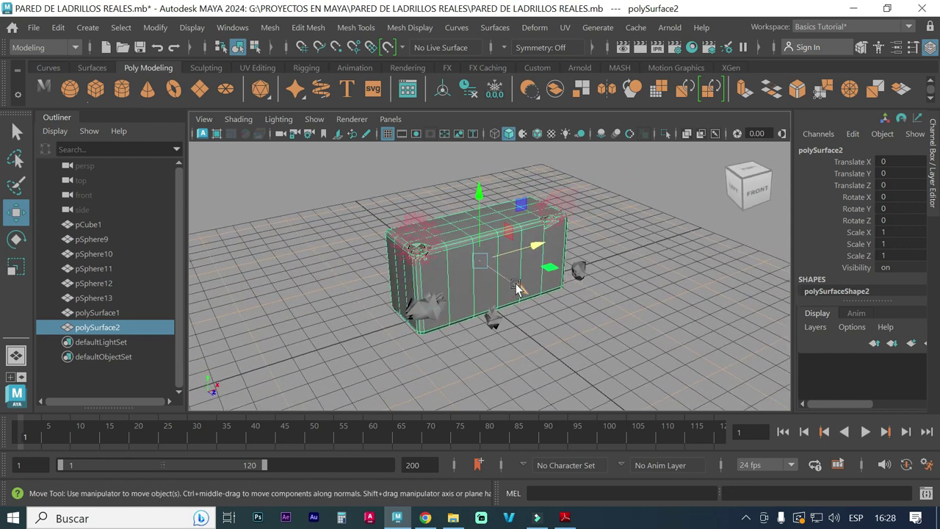
left_click_drag(512, 293, 603, 431)
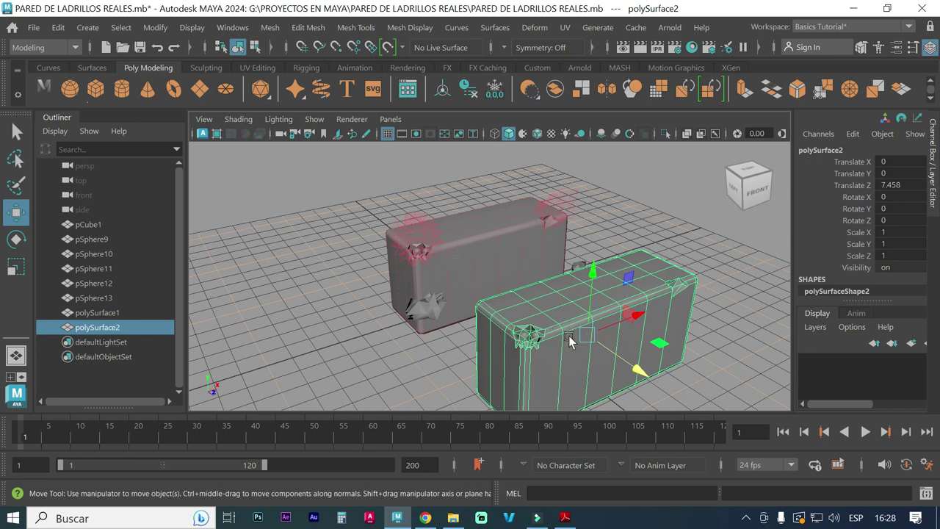
Orbit and zoom around both bricks to inspect the copy's chipped corners
scroll(568, 339, "up", 1)
scroll(568, 340, "up", 2)
scroll(552, 311, "up", 2)
scroll(658, 286, "up", 3)
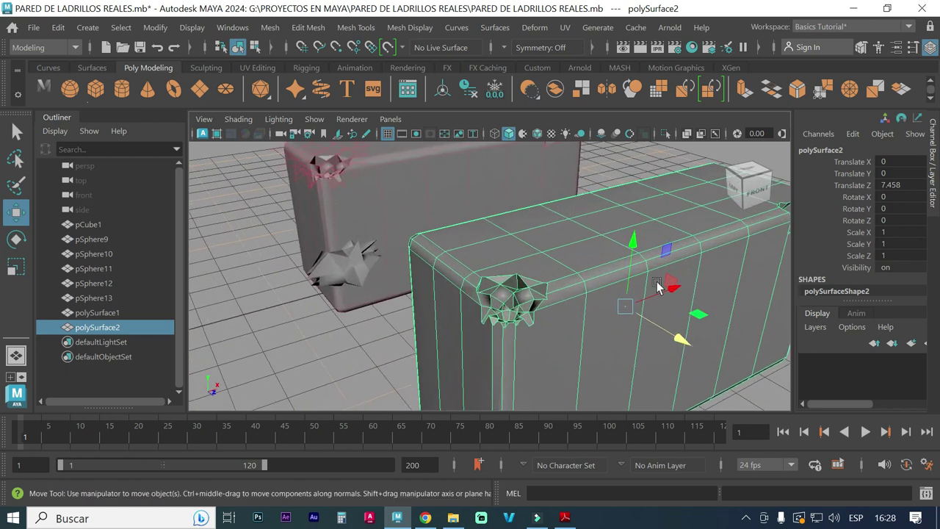
scroll(658, 286, "up", 3)
left_click_drag(563, 312, 623, 335, "alt")
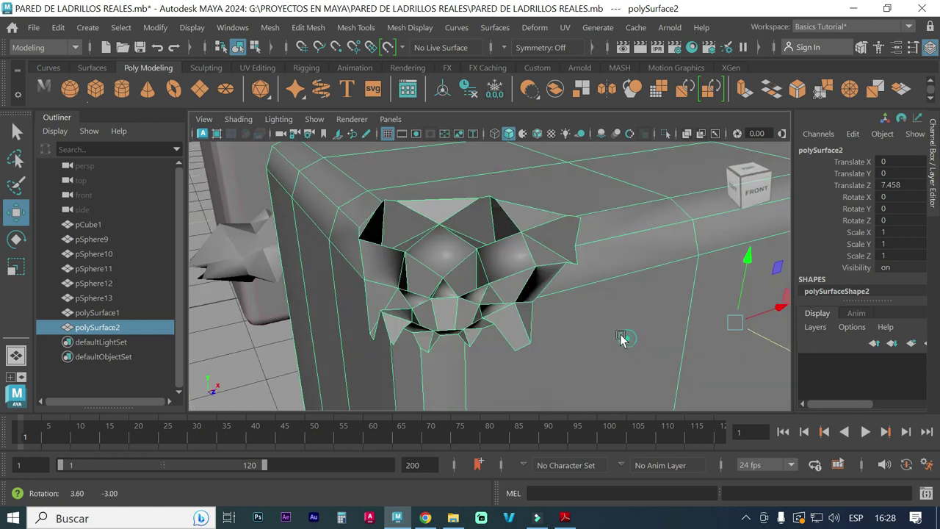
scroll(623, 335, "up", 5)
right_click_drag(594, 292, 674, 395, "alt")
mouse_move(674, 395)
left_mouse_down("alt")
mouse_move(596, 346)
mouse_move(561, 350)
mouse_move(541, 310)
mouse_move(531, 320)
mouse_move(420, 312)
mouse_move(536, 310)
left_mouse_up("alt")
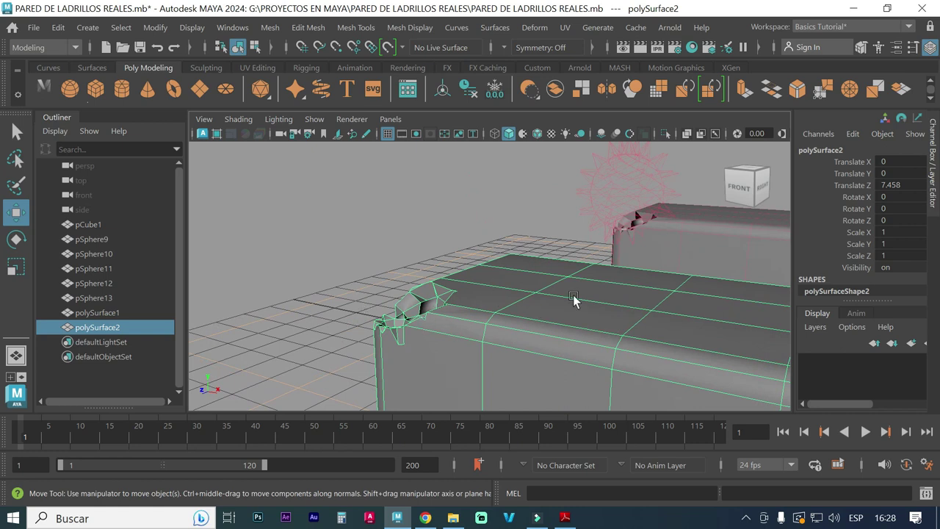
scroll(485, 303, "down", 2)
scroll(514, 301, "down", 2)
scroll(469, 298, "down", 2)
mouse_move(366, 316)
left_mouse_down("alt")
mouse_move(399, 322)
mouse_move(417, 310)
mouse_move(518, 304)
left_mouse_up("alt")
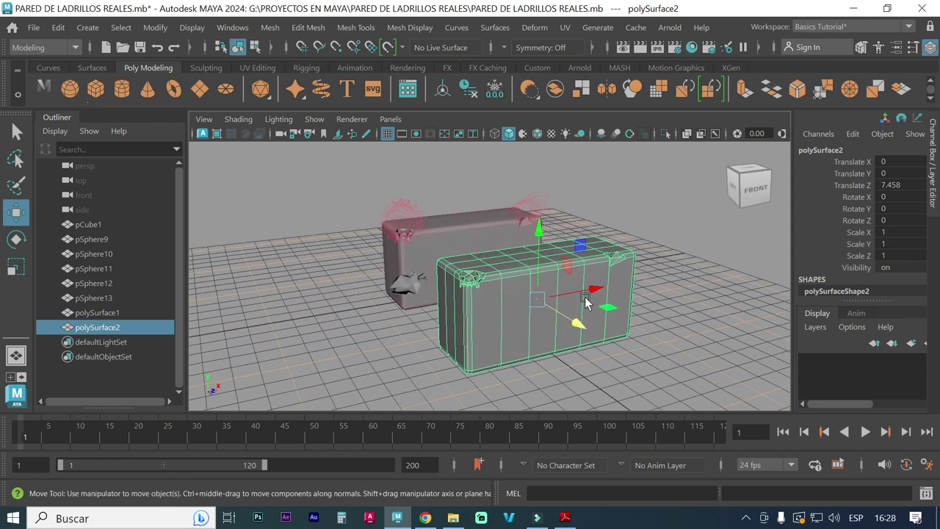
left_click(677, 323)
mouse_move(383, 318)
right_mouse_down("alt")
mouse_move(579, 316)
mouse_move(541, 334)
mouse_move(500, 310)
right_mouse_up("alt")
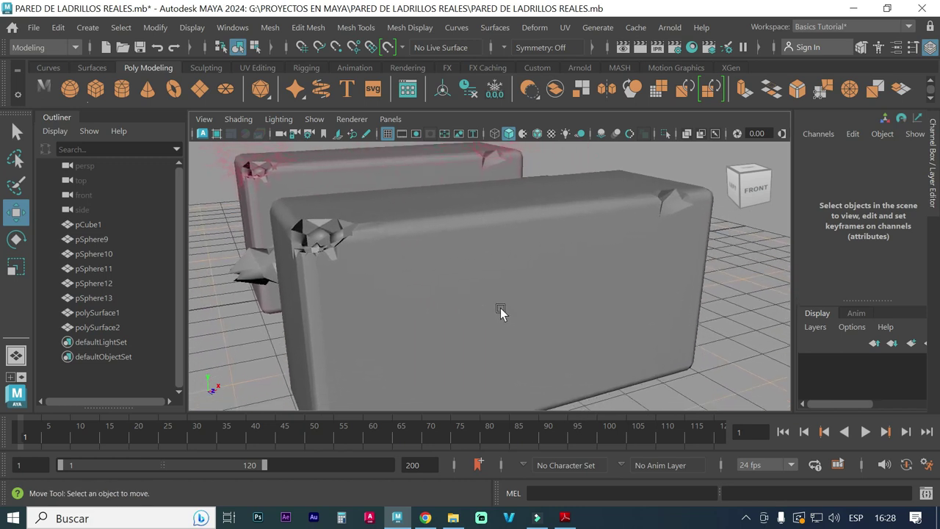